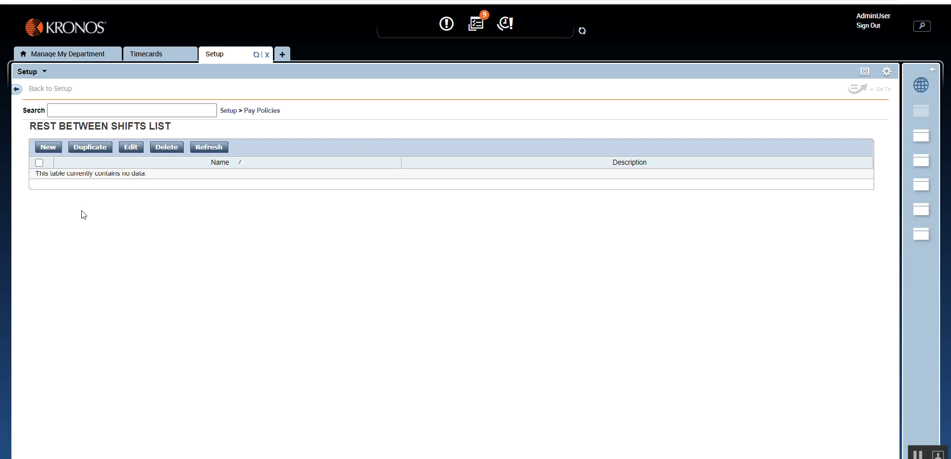
- Enter punches of 12:00PM in and 9:00PM out for Mon 12/28 on the timecard
{"action": "left_click", "coordinate": [153, 58]}
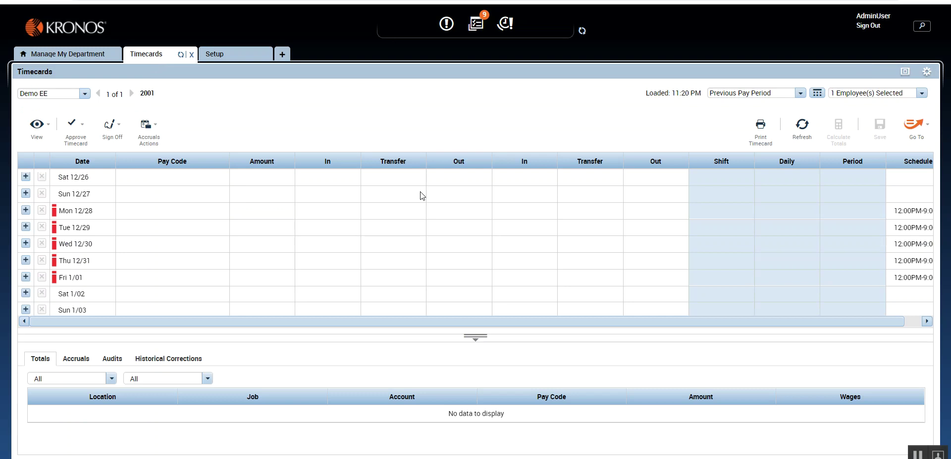
{"action": "left_click", "coordinate": [341, 211]}
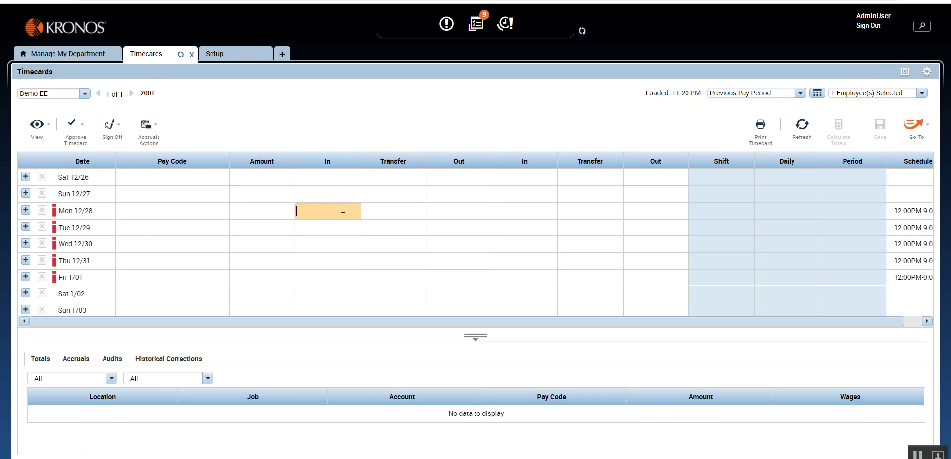
{"action": "type", "text": "12p"}
{"action": "key", "text": "Tab"}
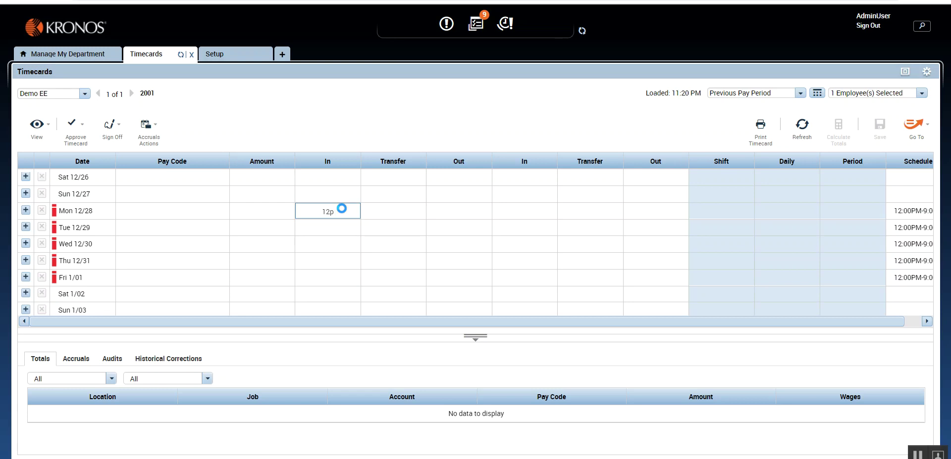
{"action": "type", "text": "21"}
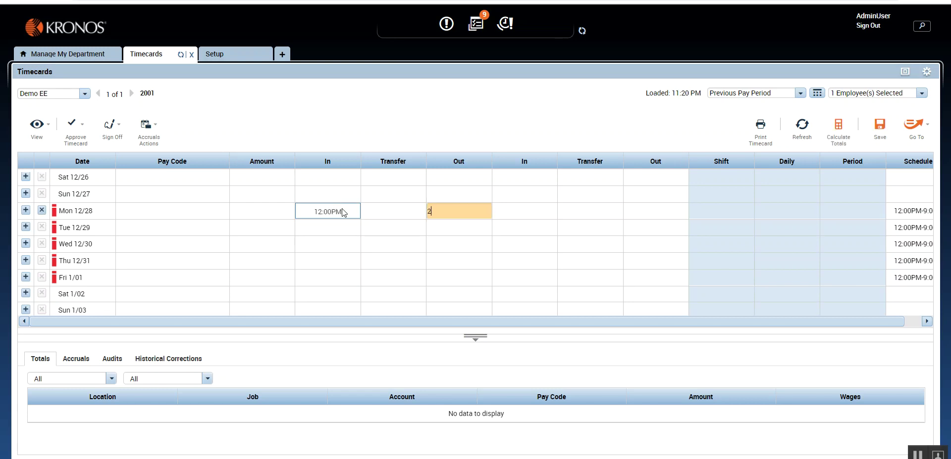
{"action": "key", "text": "Return"}
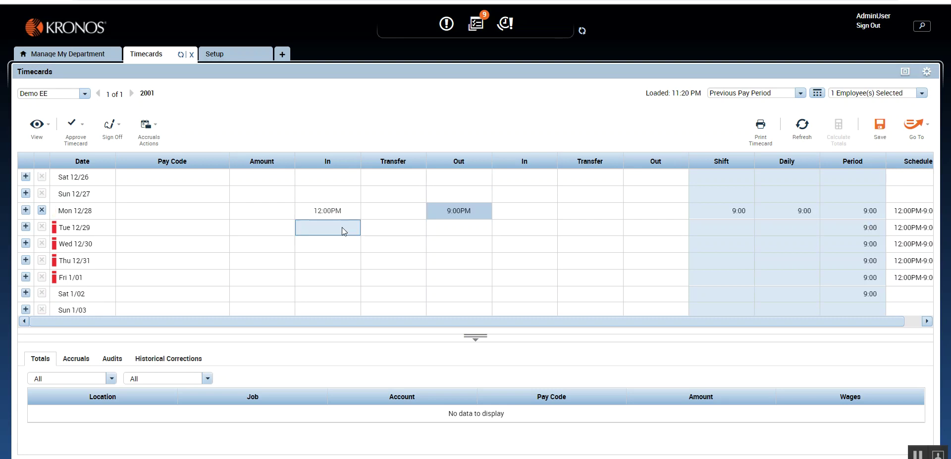
- Enter punches of 12:00PM in and 11:00PM out for Tue 12/29 and calculate the totals
{"action": "left_click", "coordinate": [341, 227]}
{"action": "type", "text": "12p"}
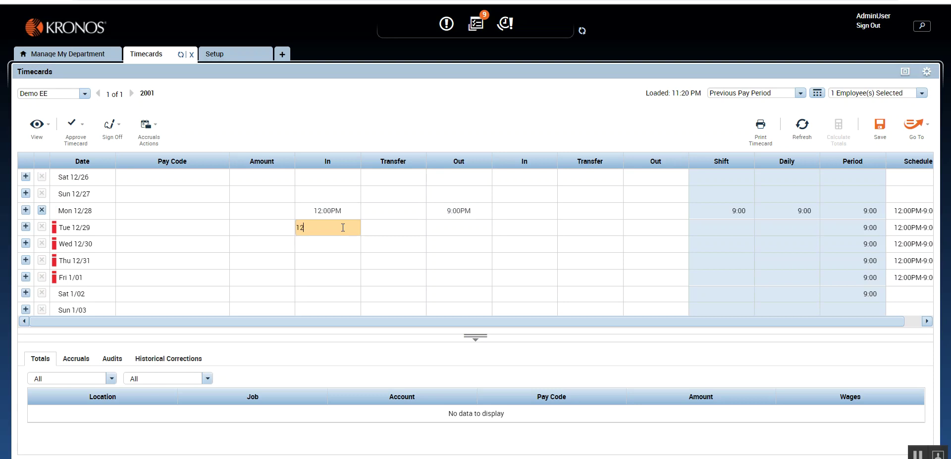
{"action": "left_click", "coordinate": [470, 228]}
{"action": "type", "text": "11p"}
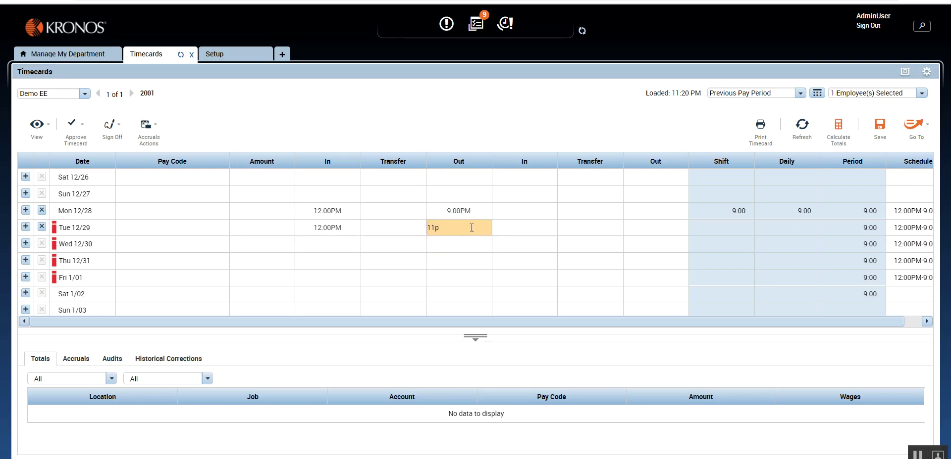
{"action": "key", "text": "Return"}
{"action": "left_click", "coordinate": [839, 144]}
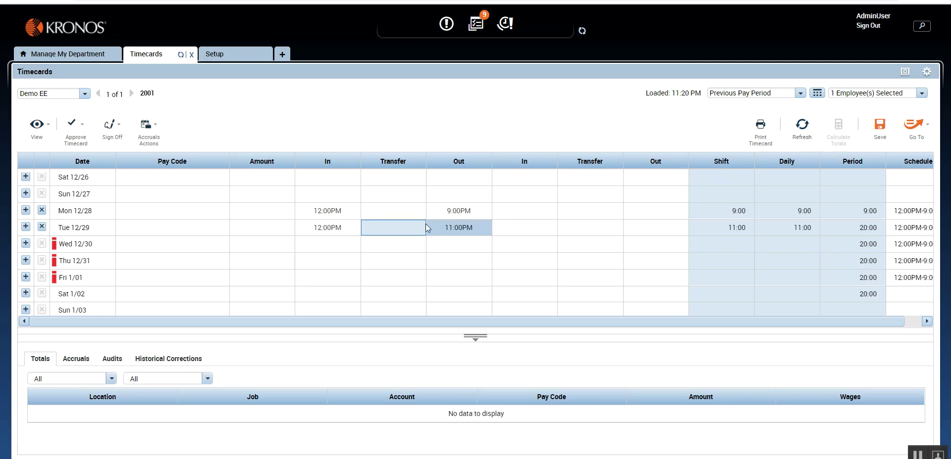
- Enter punches of 8:00AM in and 9:00PM out for Wed 12/30 on the timecard
{"action": "left_click", "coordinate": [354, 248]}
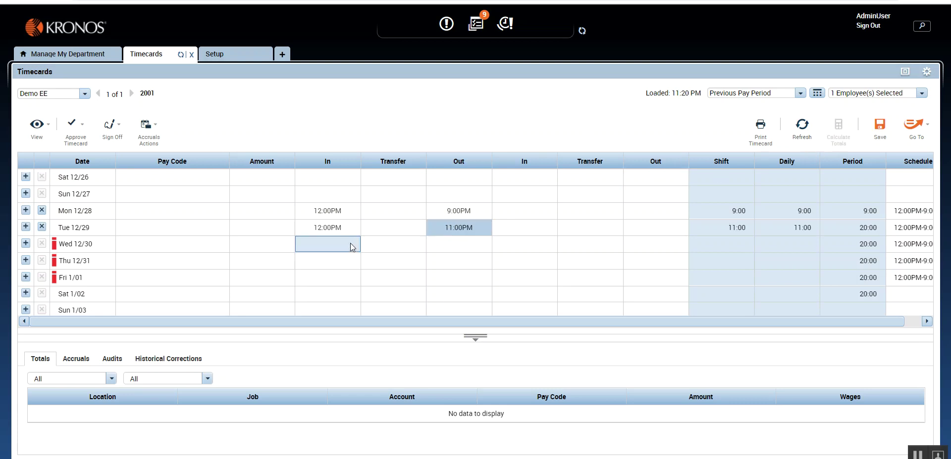
{"action": "left_click", "coordinate": [351, 245]}
{"action": "type", "text": "8"}
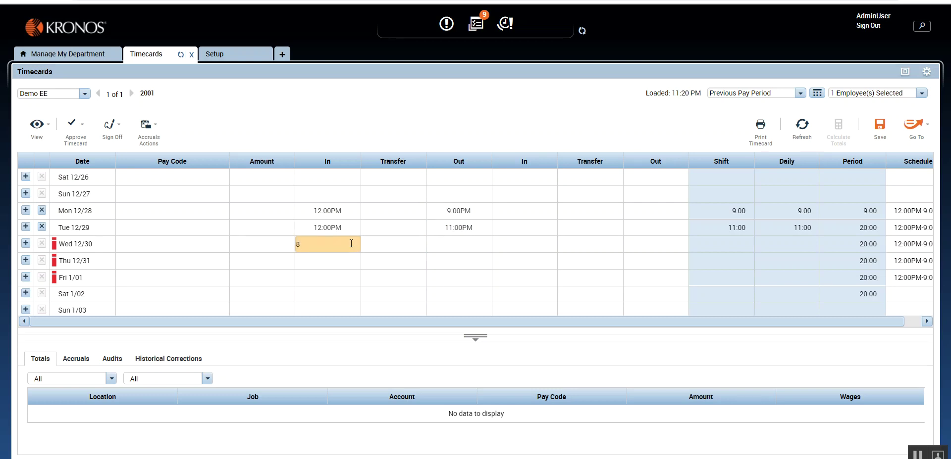
{"action": "type", "text": "a"}
{"action": "left_click", "coordinate": [457, 245]}
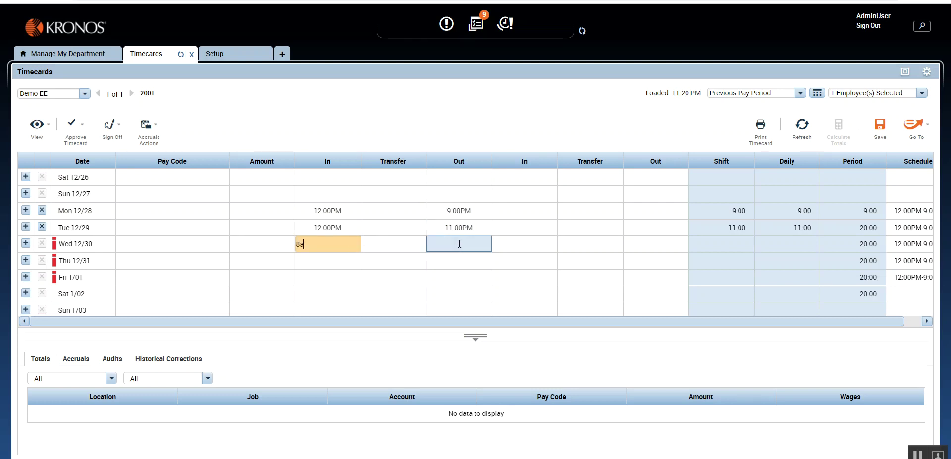
{"action": "type", "text": "9p"}
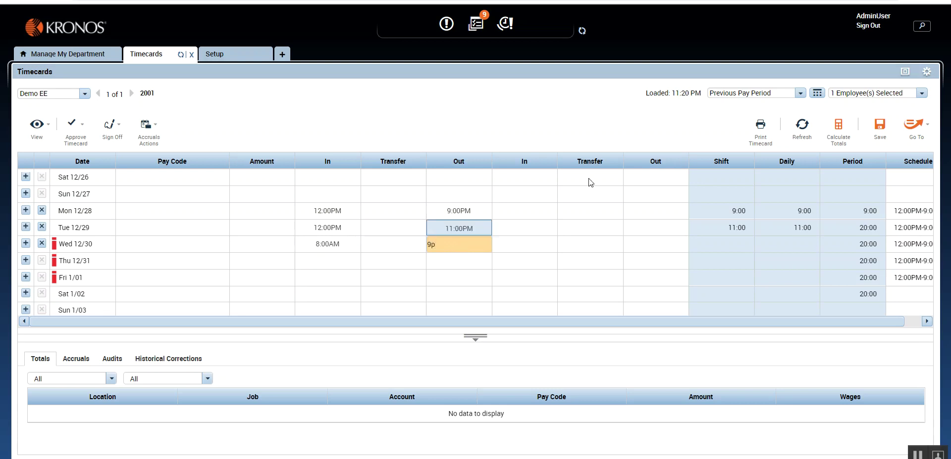
{"action": "key", "text": "Return"}
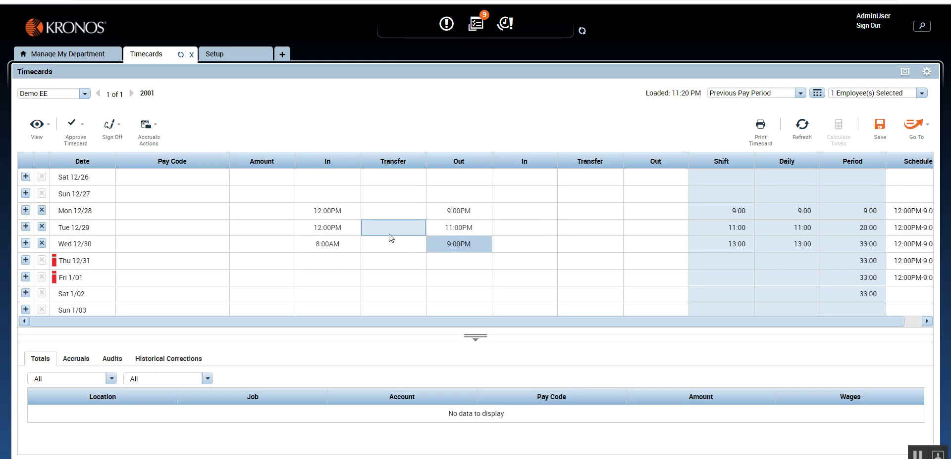
- Create a new Rest Between Shifts rule named RBS Demo with a required rest of 10 hours
{"action": "left_click", "coordinate": [232, 60]}
{"action": "left_click", "coordinate": [54, 149]}
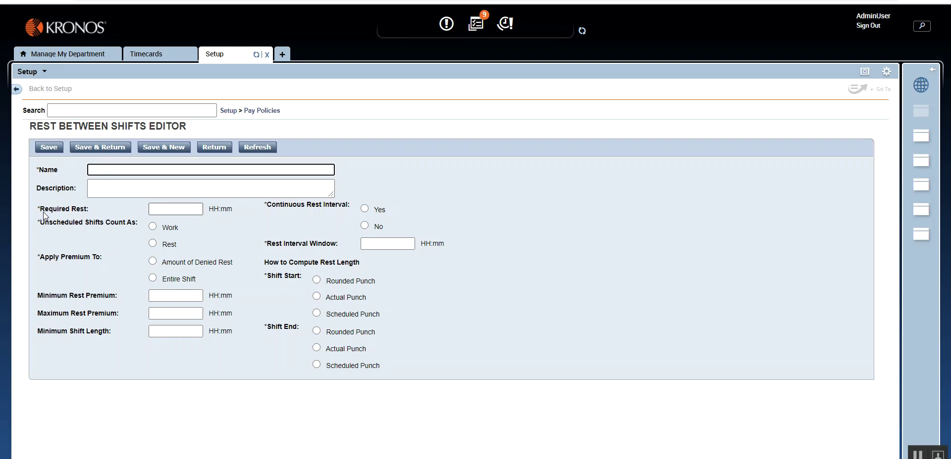
{"action": "type", "text": "RBS Demo"}
{"action": "left_click", "coordinate": [172, 212]}
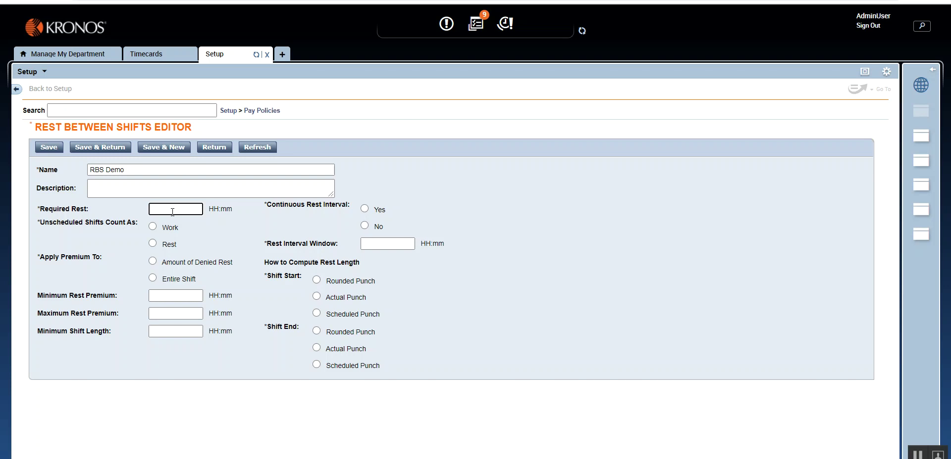
{"action": "type", "text": "10"}
{"action": "left_click", "coordinate": [231, 222]}
- Review the punches on the timecard and set the rule's Rest Interval Window to 10 hours
{"action": "left_click", "coordinate": [160, 55]}
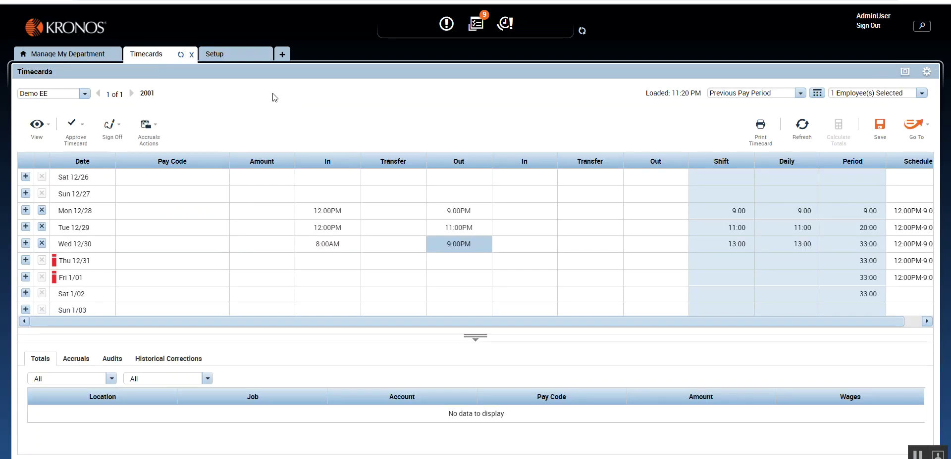
{"action": "left_click", "coordinate": [514, 174]}
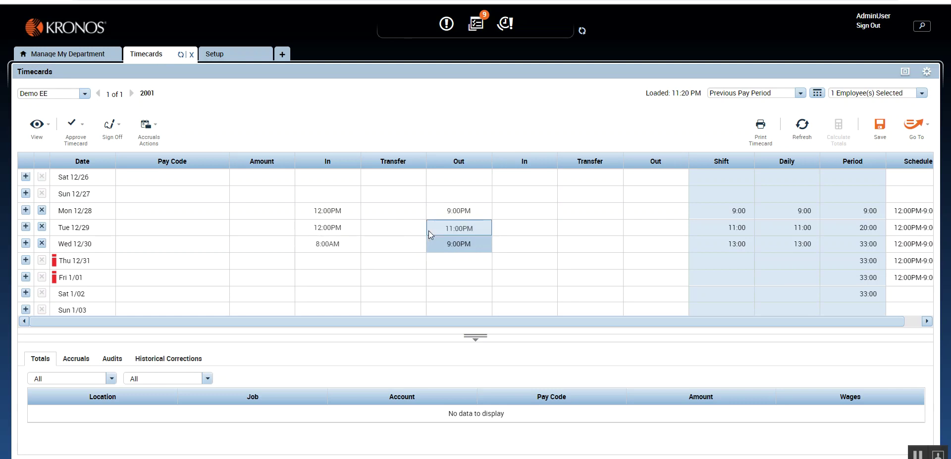
{"action": "left_click", "coordinate": [224, 55]}
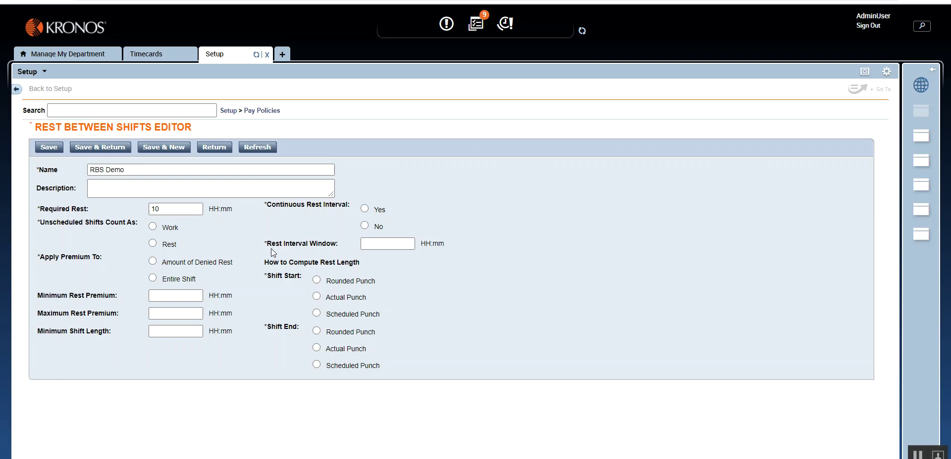
{"action": "left_click", "coordinate": [405, 250]}
{"action": "type", "text": "10"}
{"action": "left_click", "coordinate": [406, 265]}
{"action": "left_click", "coordinate": [170, 211]}
{"action": "left_click", "coordinate": [368, 245]}
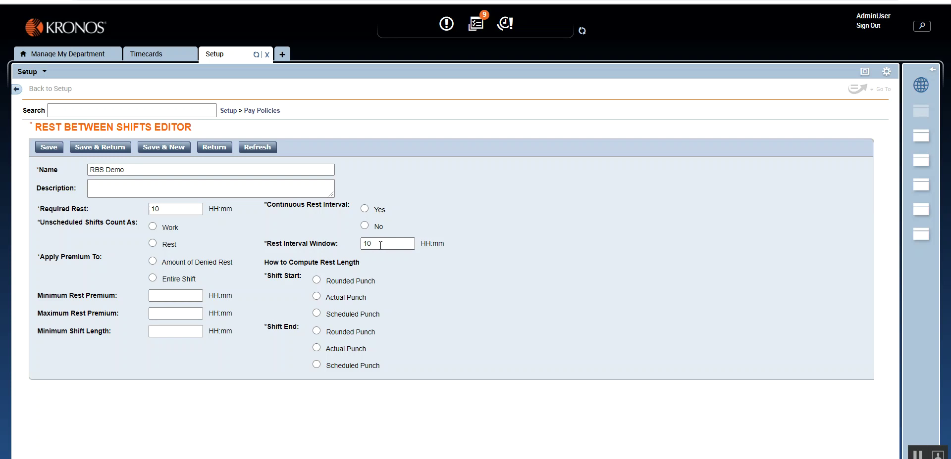
{"action": "left_click", "coordinate": [168, 211]}
{"action": "left_click", "coordinate": [371, 246]}
- Count unscheduled shifts as Rest, apply the premium to the Entire Shift, and set Continuous Rest Interval to Yes
{"action": "left_click", "coordinate": [153, 243]}
{"action": "left_click", "coordinate": [153, 279]}
{"action": "left_click", "coordinate": [365, 210]}
- Check the timecard punches and set both Shift Start and Shift End to be computed from the Actual Punch
{"action": "left_click", "coordinate": [148, 55]}
{"action": "left_click", "coordinate": [477, 184]}
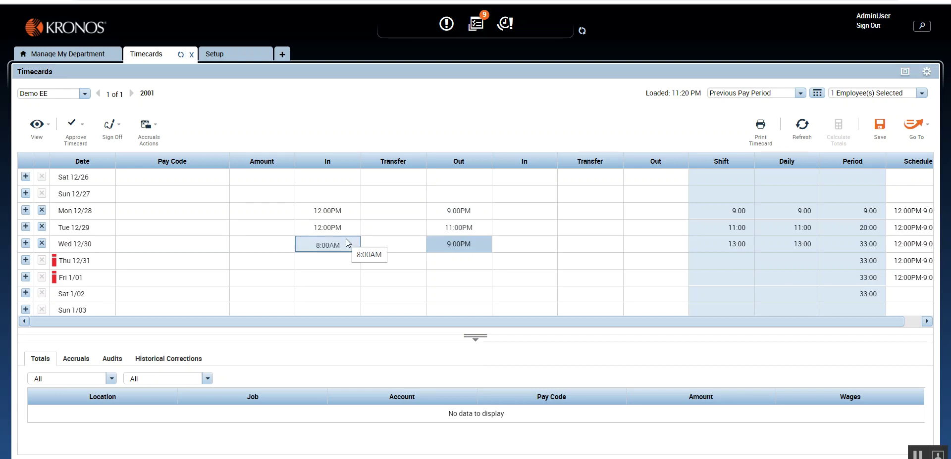
{"action": "left_click", "coordinate": [220, 57]}
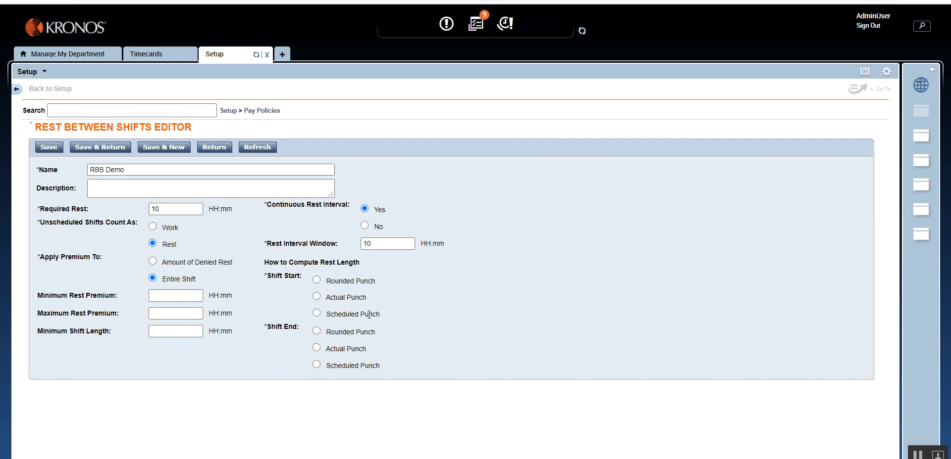
{"action": "left_click", "coordinate": [319, 297]}
{"action": "left_click", "coordinate": [318, 348]}
{"action": "left_click", "coordinate": [149, 54]}
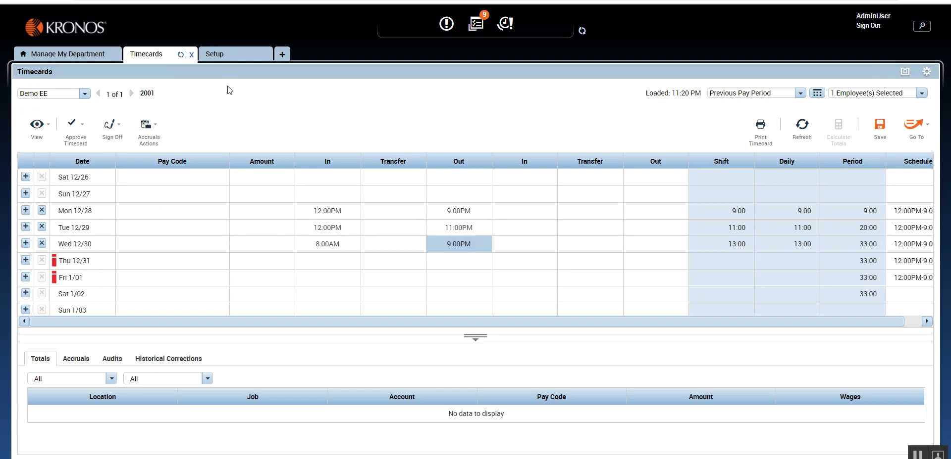
{"action": "left_click", "coordinate": [221, 55]}
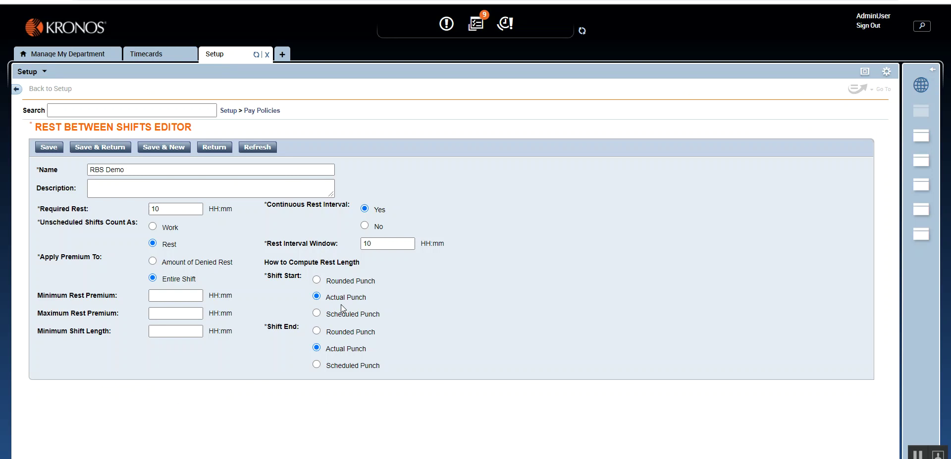
- Enter 5 hours as the Minimum Rest Premium and 8 hours as the Minimum Shift Length
{"action": "left_click", "coordinate": [87, 297]}
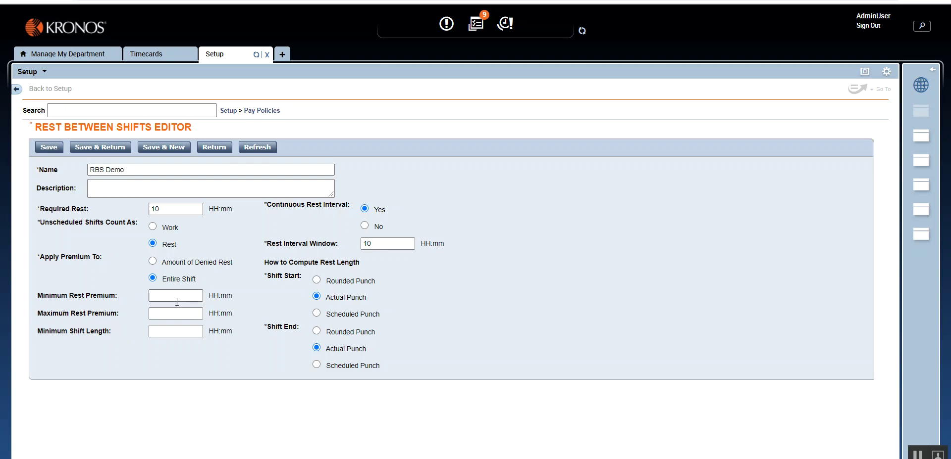
{"action": "left_click", "coordinate": [179, 295]}
{"action": "type", "text": "5"}
{"action": "left_click", "coordinate": [159, 313]}
{"action": "left_click", "coordinate": [159, 332]}
{"action": "type", "text": "8"}
- Clear the Minimum Rest Premium and Minimum Shift Length values
{"action": "key", "text": "shift+Tab"}
{"action": "key", "text": "shift+Tab"}
{"action": "key", "text": "Delete"}
{"action": "key", "text": "Tab"}
{"action": "key", "text": "Tab"}
{"action": "key", "text": "Delete"}
- Save the RBS Demo rule and return to the Rest Between Shifts list
{"action": "left_click", "coordinate": [153, 54]}
{"action": "left_click", "coordinate": [225, 56]}
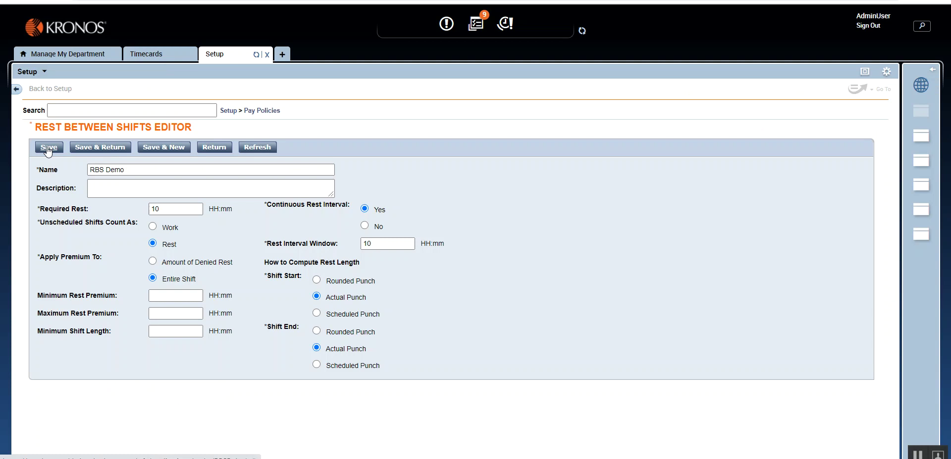
{"action": "left_click", "coordinate": [102, 148]}
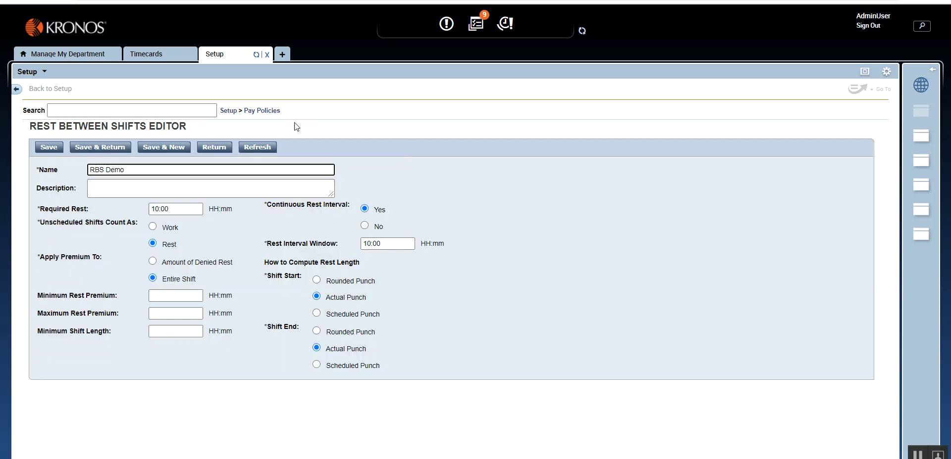
{"action": "left_click", "coordinate": [264, 111]}
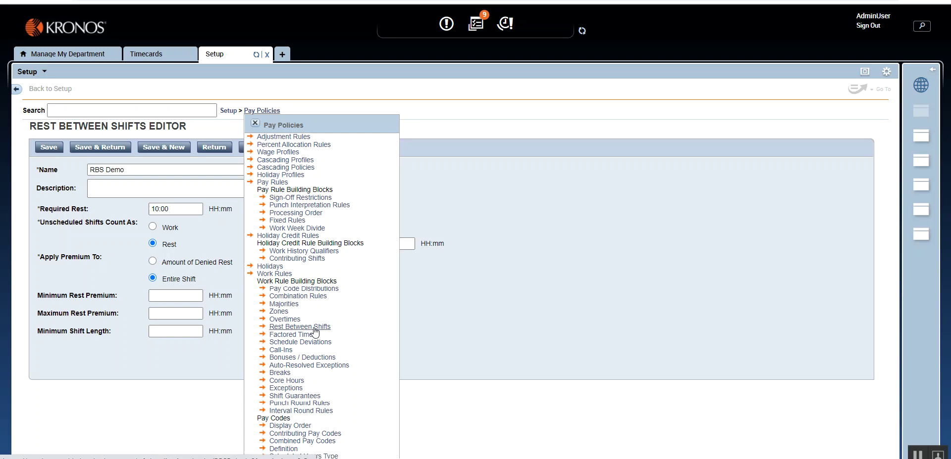
{"action": "left_click", "coordinate": [221, 154]}
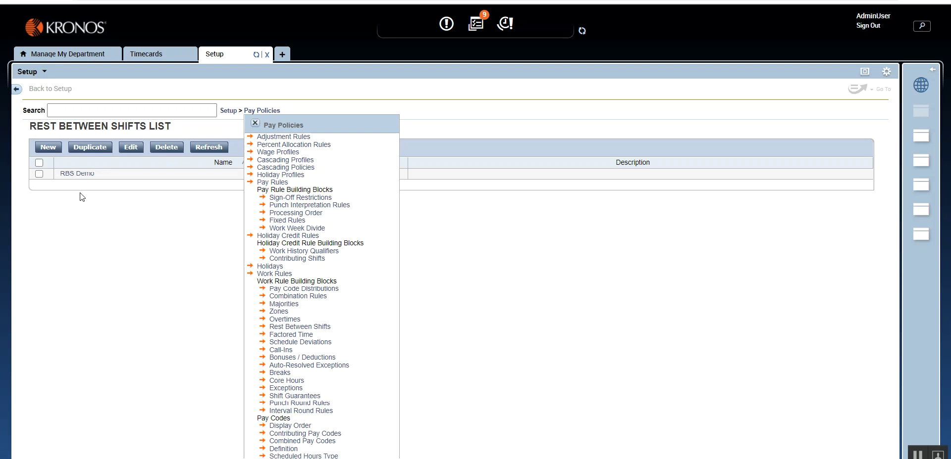
- Add RBS Demo to the selected items of the Demo combination rule and save it
{"action": "left_click", "coordinate": [289, 304]}
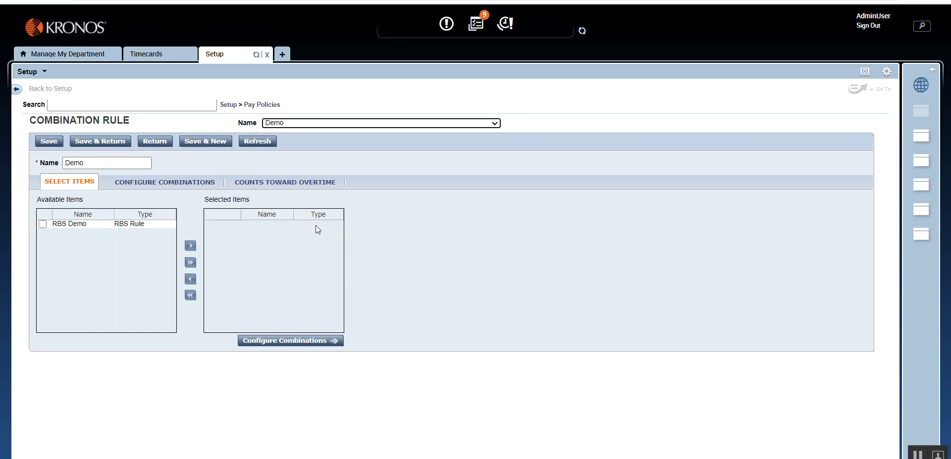
{"action": "left_click", "coordinate": [43, 224]}
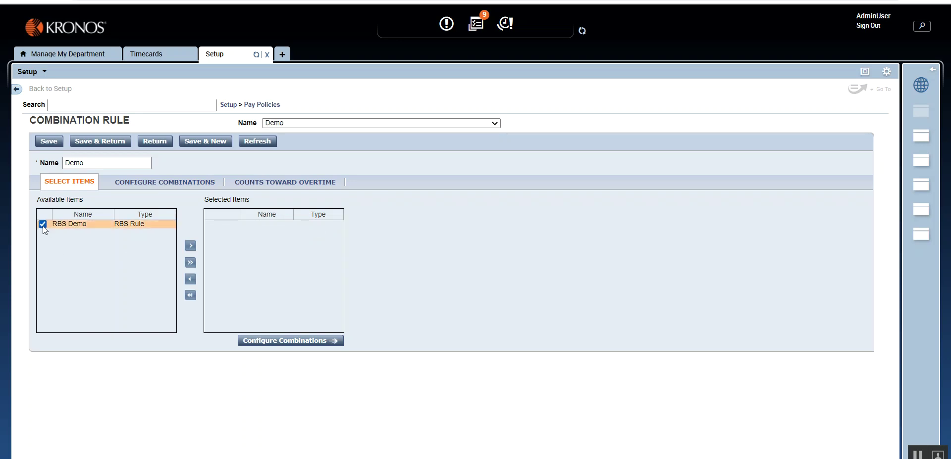
{"action": "left_click", "coordinate": [193, 245]}
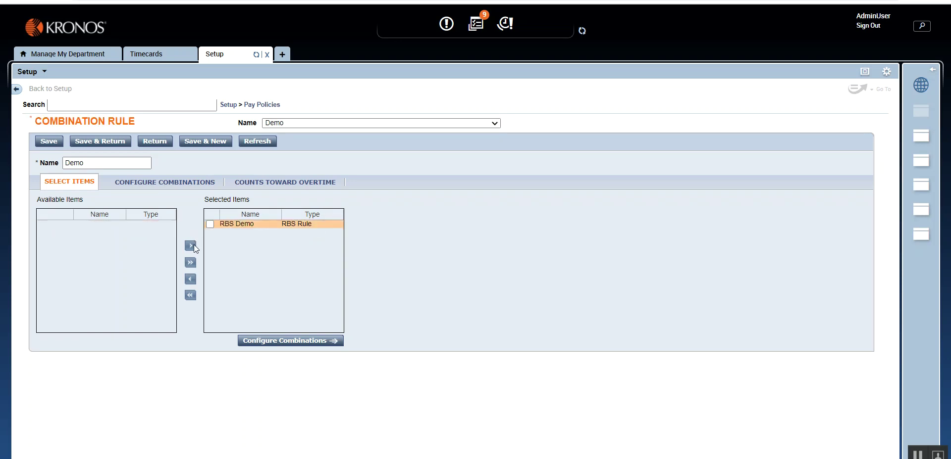
{"action": "left_click", "coordinate": [97, 142]}
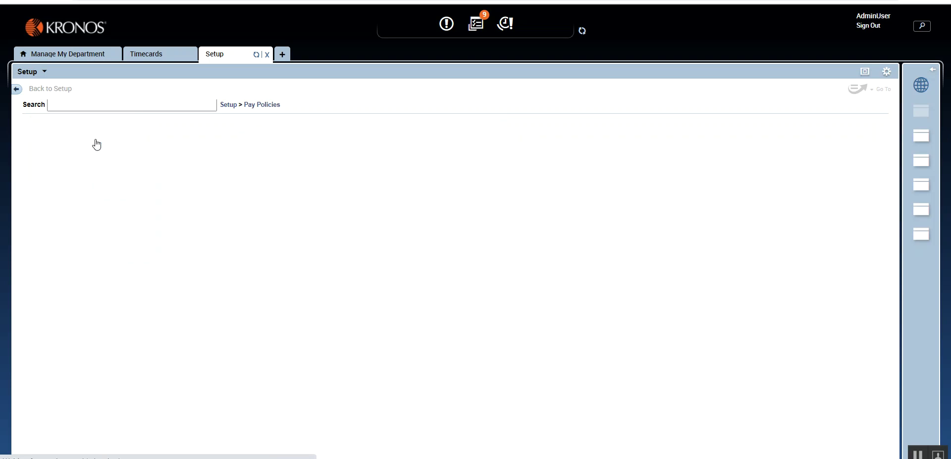
- Open the Demo pay code distribution for editing and review the shift punches on the timecard before returning to it
{"action": "left_click", "coordinate": [268, 111]}
{"action": "left_click", "coordinate": [307, 284]}
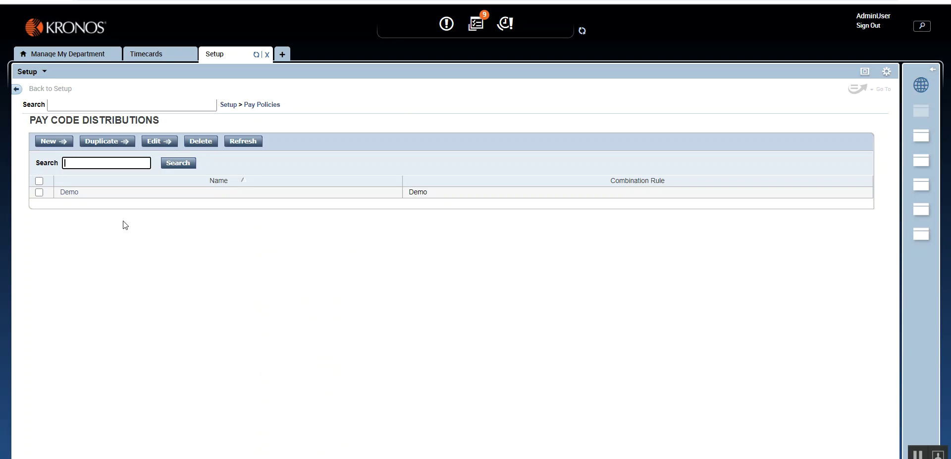
{"action": "left_click", "coordinate": [74, 198]}
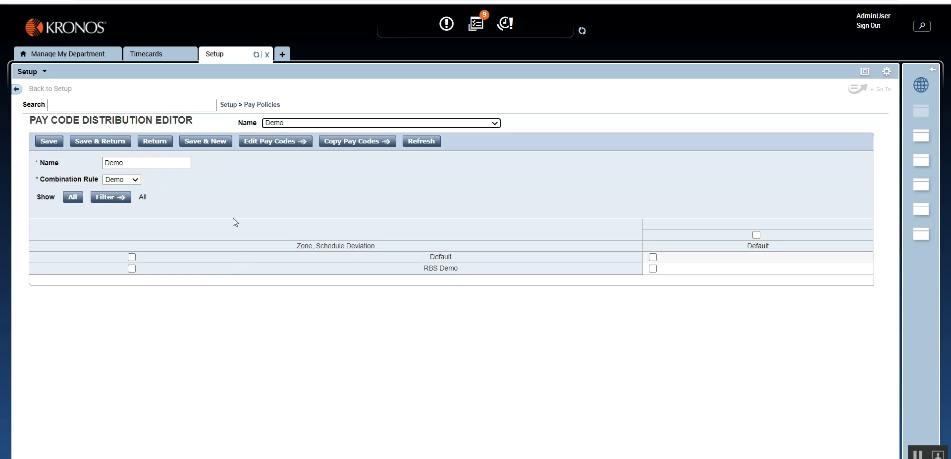
{"action": "left_click", "coordinate": [147, 54]}
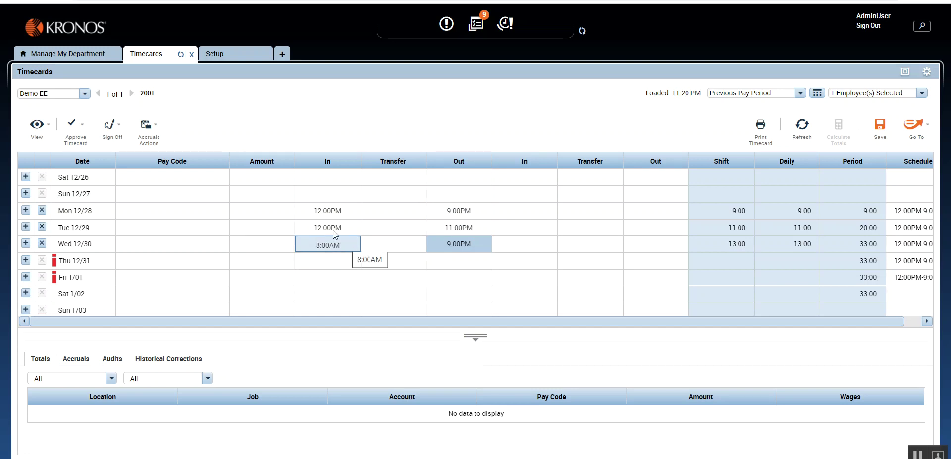
{"action": "left_click", "coordinate": [234, 55]}
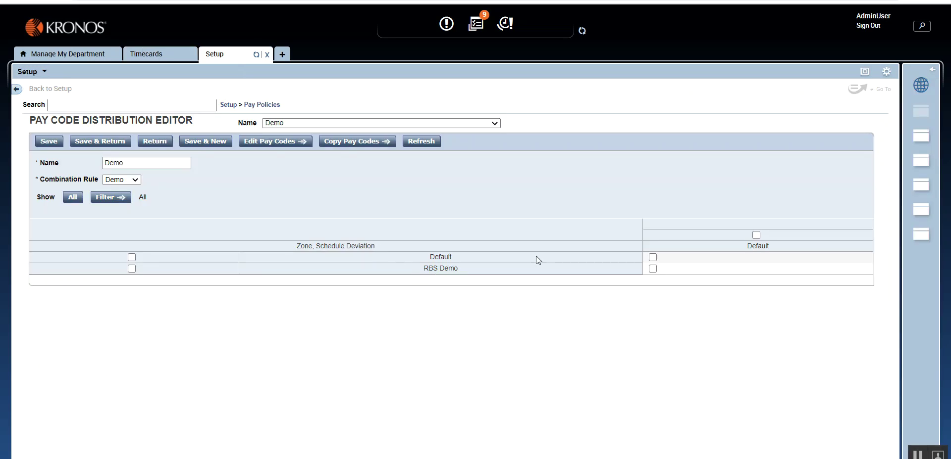
- Assign the Normal Hours pay code to the Default row of the Demo pay code distribution
{"action": "left_click", "coordinate": [654, 270]}
{"action": "left_click", "coordinate": [653, 257]}
{"action": "left_click", "coordinate": [653, 269]}
{"action": "left_click", "coordinate": [294, 146]}
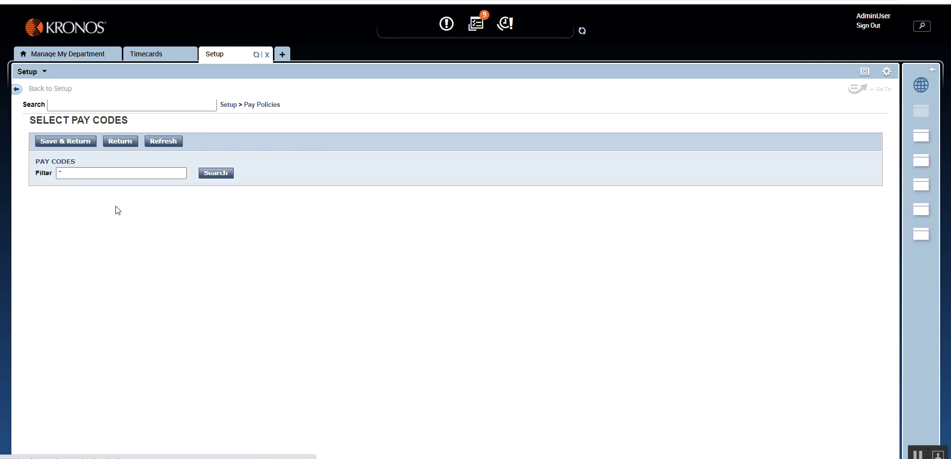
{"action": "left_click", "coordinate": [54, 203]}
{"action": "left_click", "coordinate": [54, 203]}
{"action": "left_click", "coordinate": [54, 211]}
{"action": "left_click", "coordinate": [203, 237]}
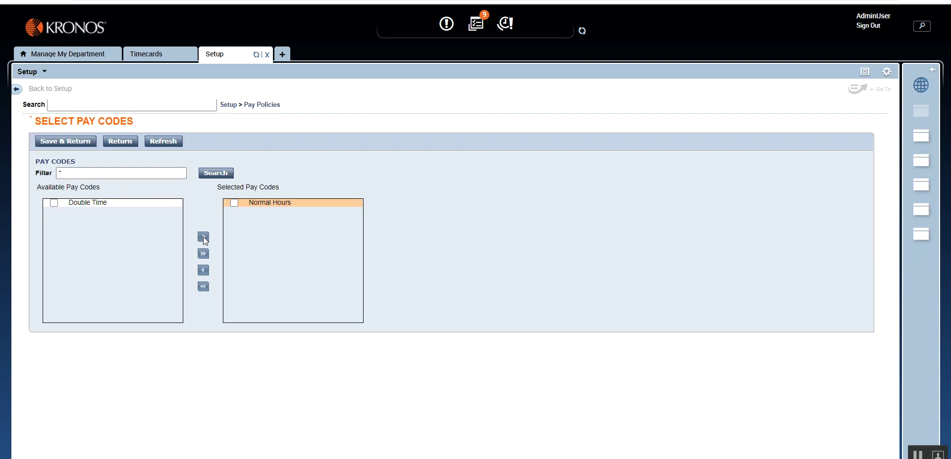
{"action": "left_click", "coordinate": [74, 143]}
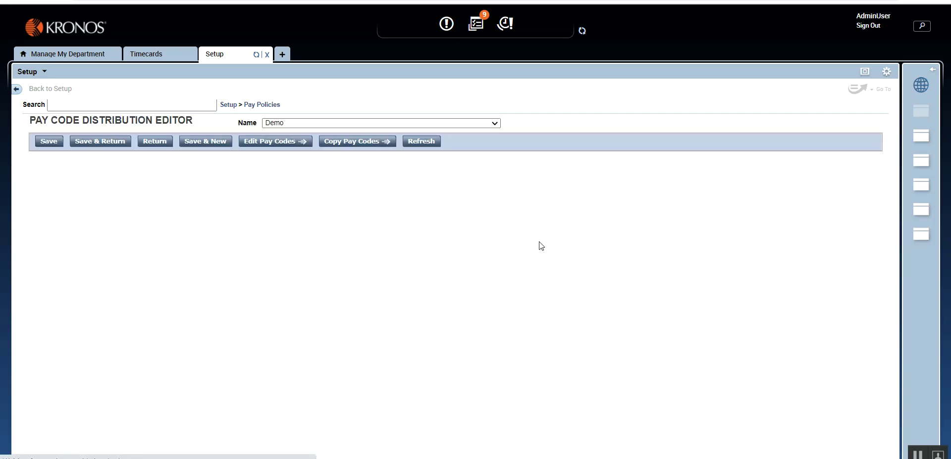
- Assign the Double Time pay code to the RBS Demo row, save the distribution and return to the list
{"action": "left_click", "coordinate": [517, 269]}
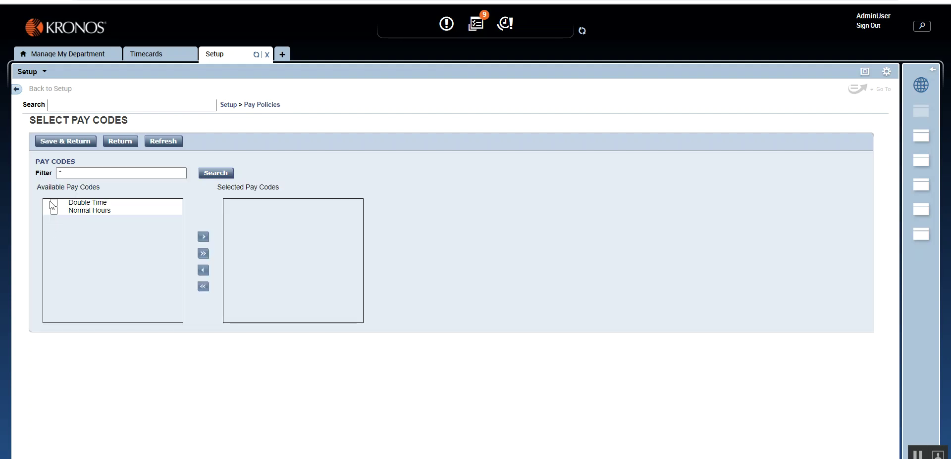
{"action": "left_click", "coordinate": [54, 204]}
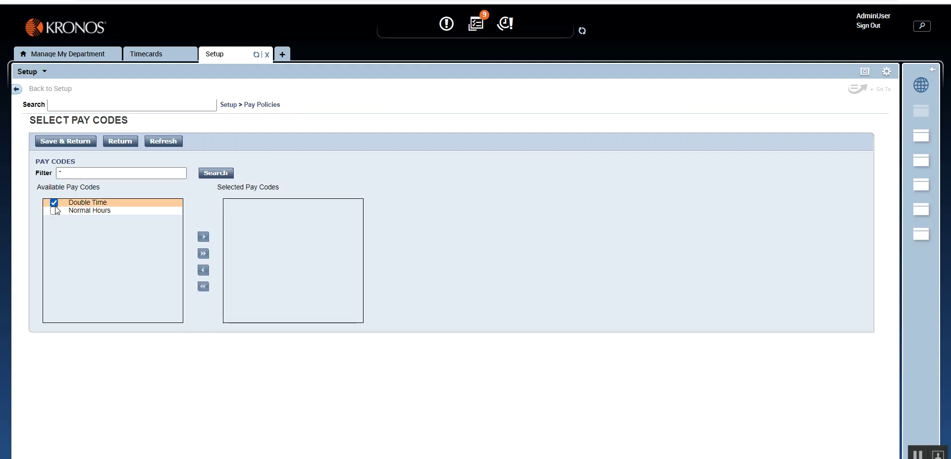
{"action": "left_click", "coordinate": [203, 237]}
{"action": "left_click", "coordinate": [76, 145]}
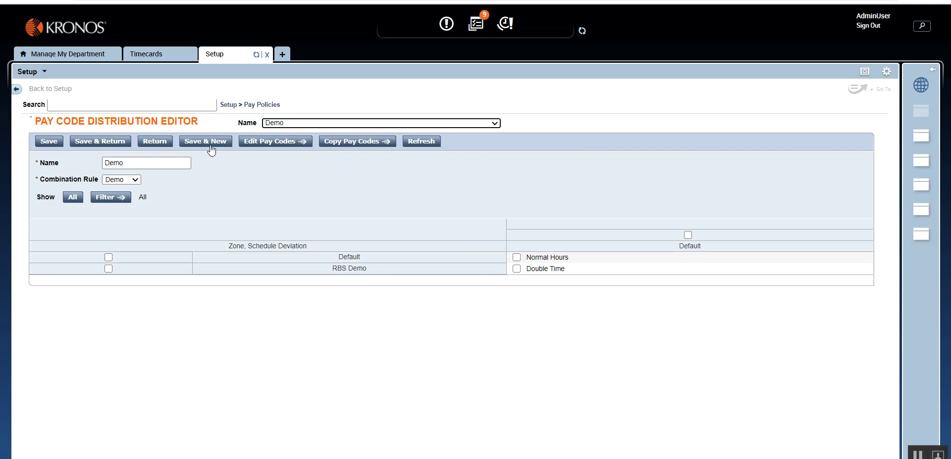
{"action": "left_click", "coordinate": [99, 144]}
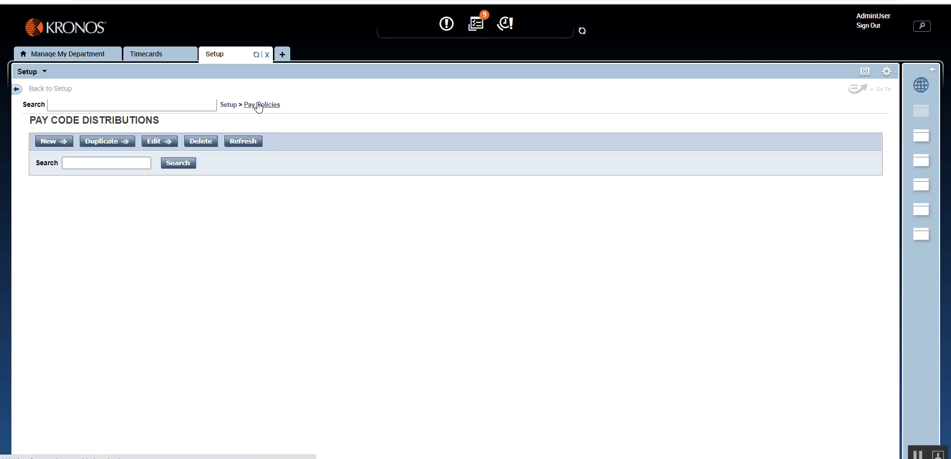
- Open the Demo work rule's pay code distribution settings and add RBS Demo to the selected zones
{"action": "mouse_move", "coordinate": [257, 107]}
{"action": "left_click", "coordinate": [278, 269]}
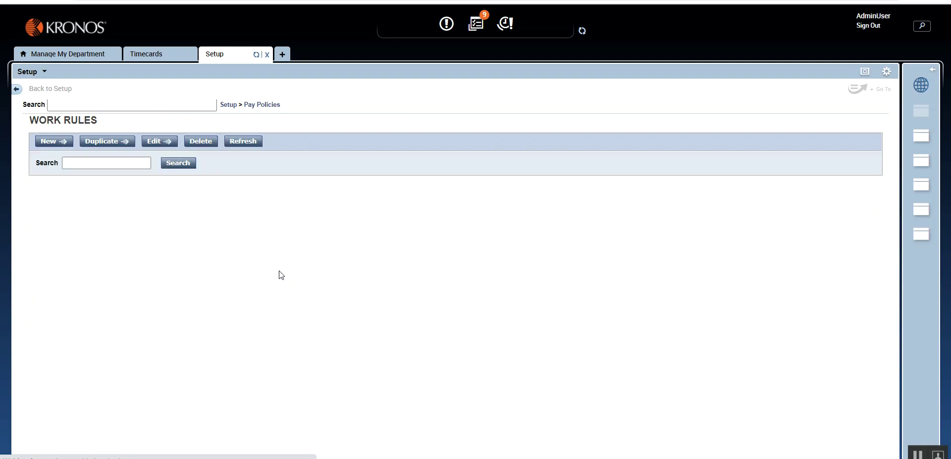
{"action": "left_click", "coordinate": [68, 193]}
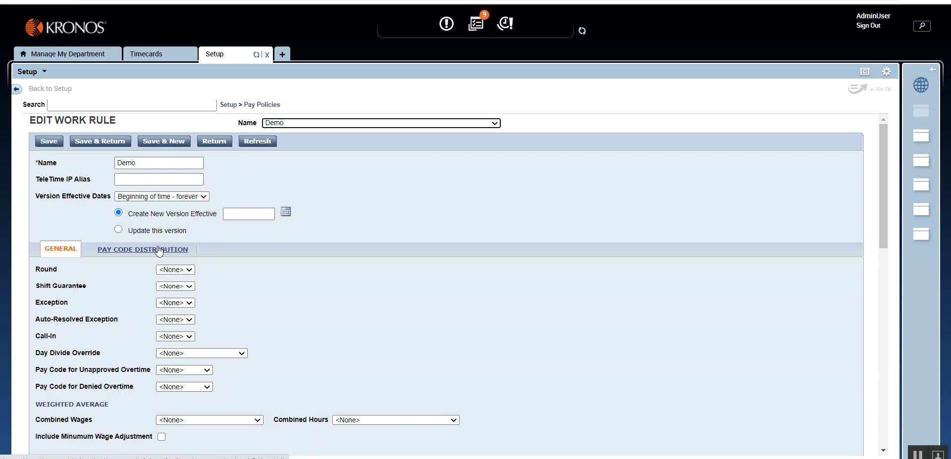
{"action": "left_click", "coordinate": [151, 250]}
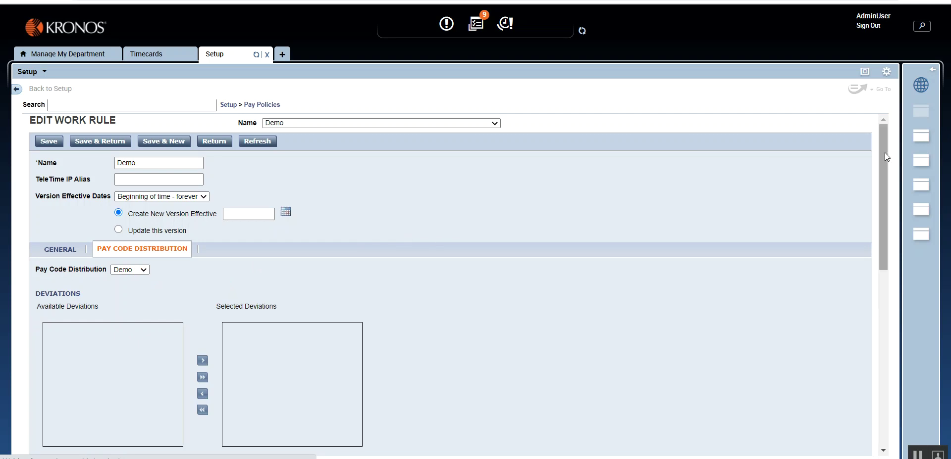
{"action": "left_click_drag", "start_coordinate": [883, 179], "coordinate": [877, 227]}
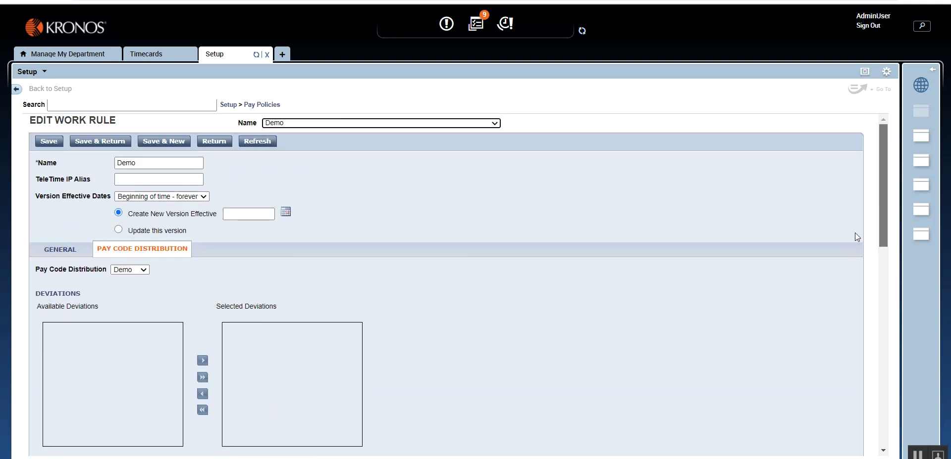
{"action": "scroll", "coordinate": [857, 310], "scroll_direction": "down", "scroll_amount": 3}
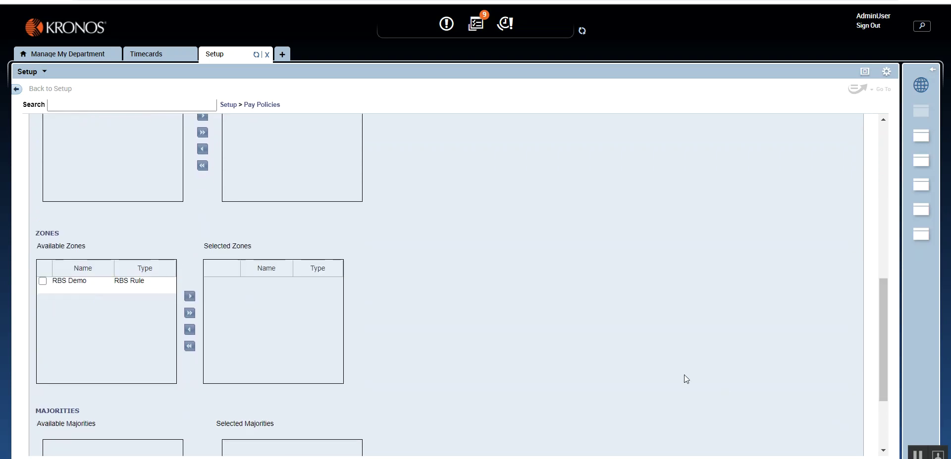
{"action": "left_click", "coordinate": [43, 281]}
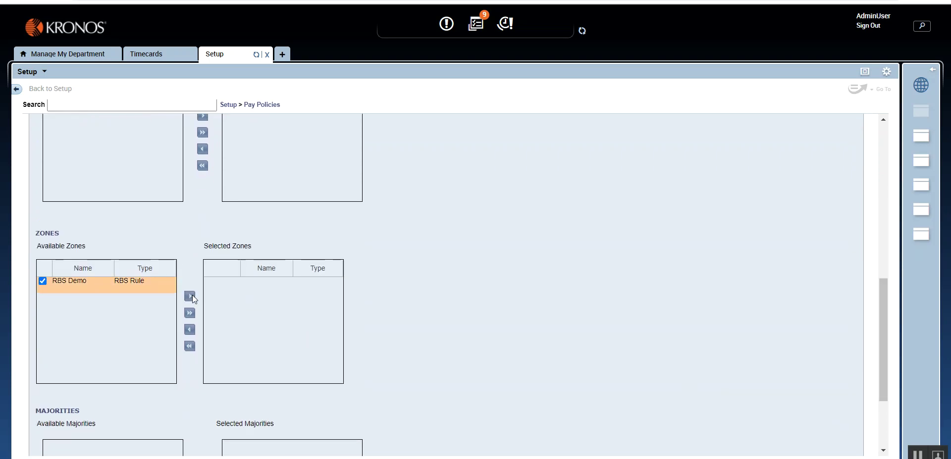
{"action": "left_click", "coordinate": [188, 296]}
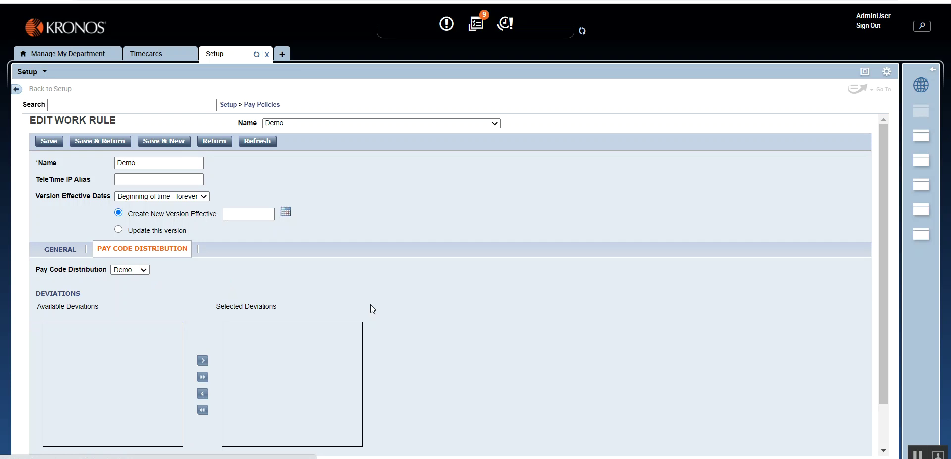
- Set the Demo work rule to update the existing version, check its selected zones, then save and return to the list
{"action": "left_click", "coordinate": [118, 230]}
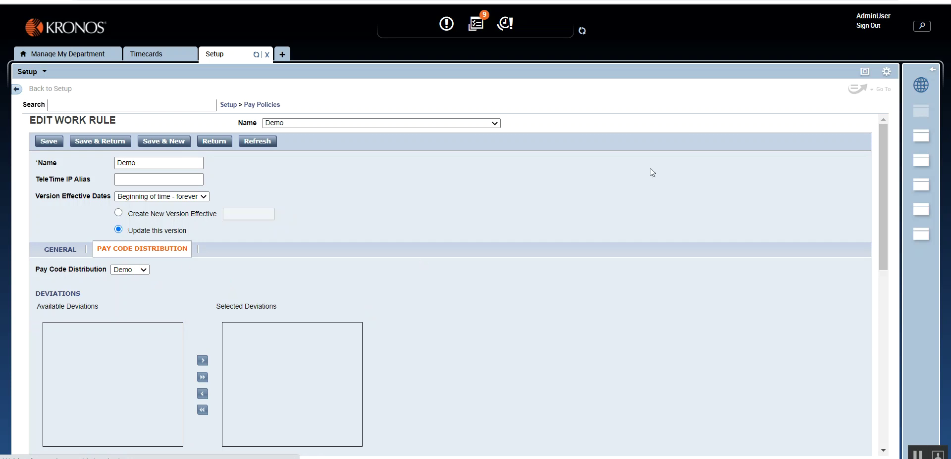
{"action": "left_click_drag", "start_coordinate": [882, 171], "coordinate": [879, 309]}
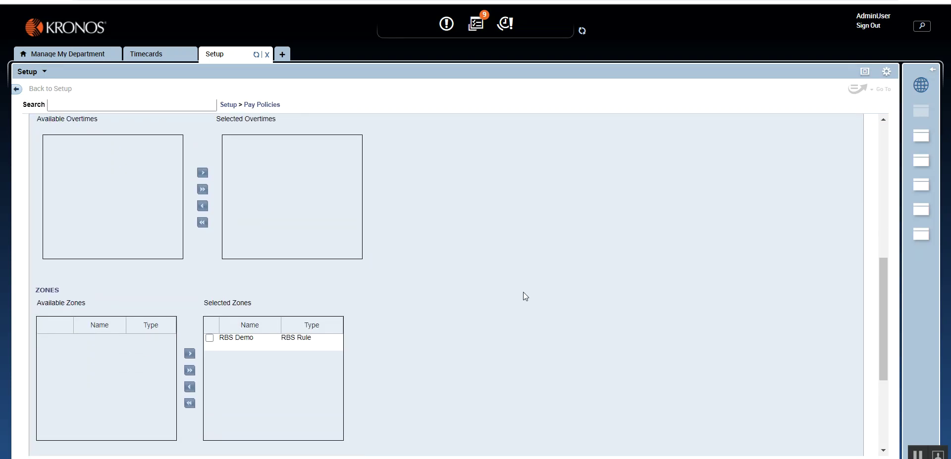
{"action": "left_click_drag", "start_coordinate": [882, 366], "coordinate": [860, 225]}
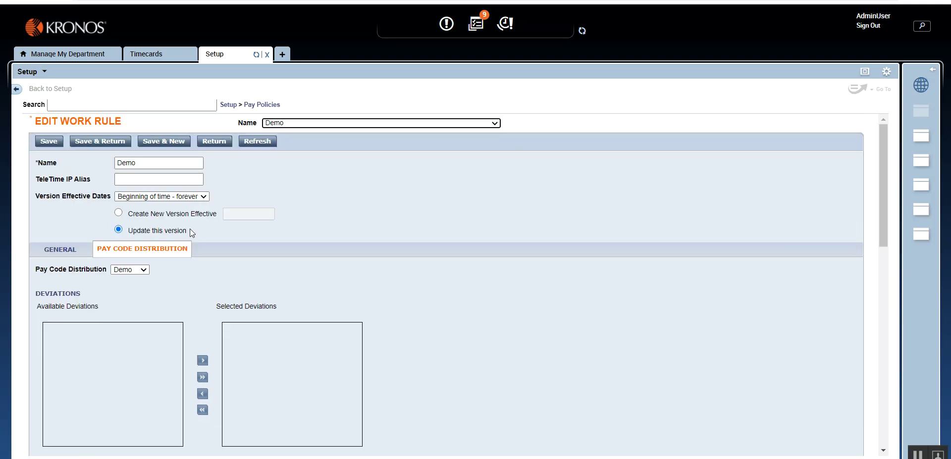
{"action": "left_click", "coordinate": [86, 142]}
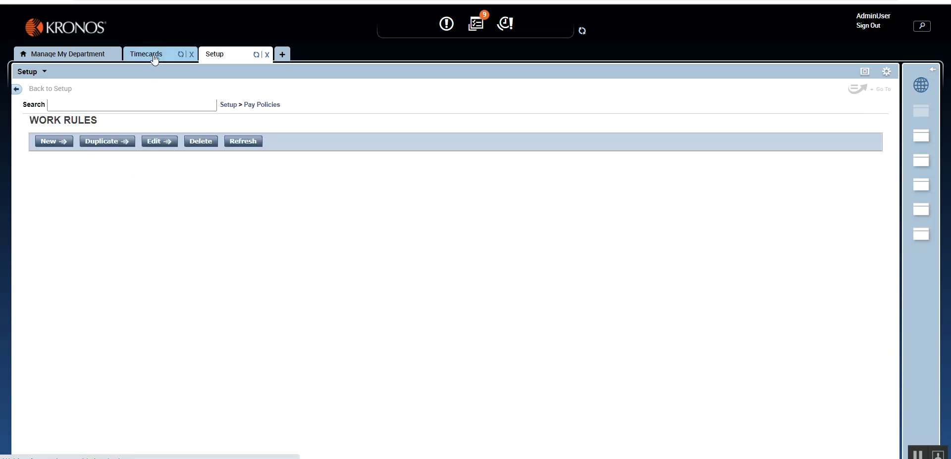
- Switch to the timecard and save the entered punches for the previous pay period
{"action": "left_click", "coordinate": [150, 55]}
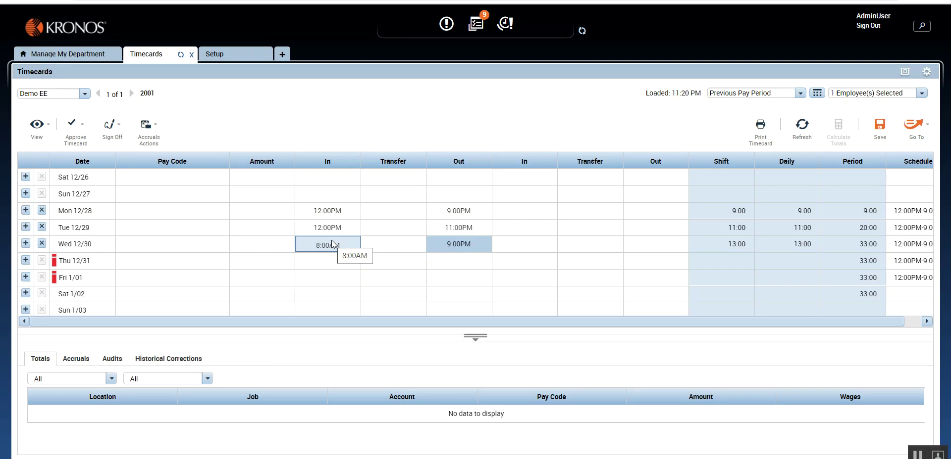
{"action": "left_click", "coordinate": [879, 138]}
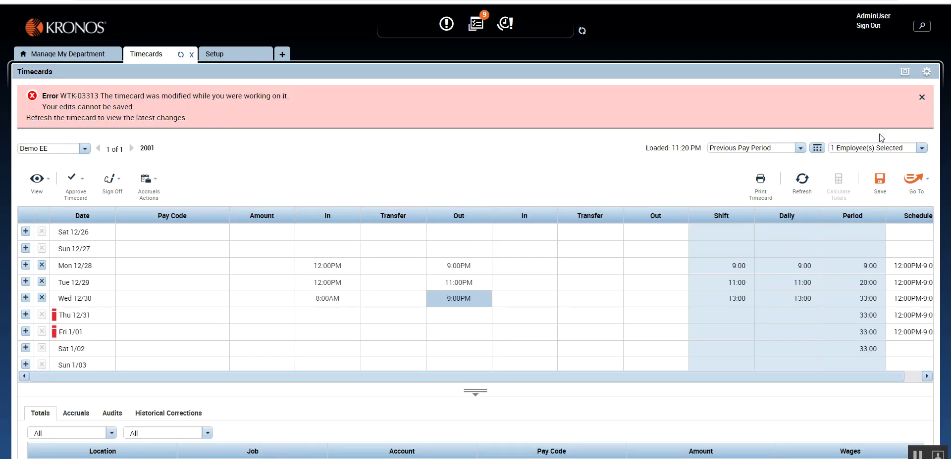
{"action": "left_click", "coordinate": [922, 99]}
{"action": "left_click", "coordinate": [888, 128]}
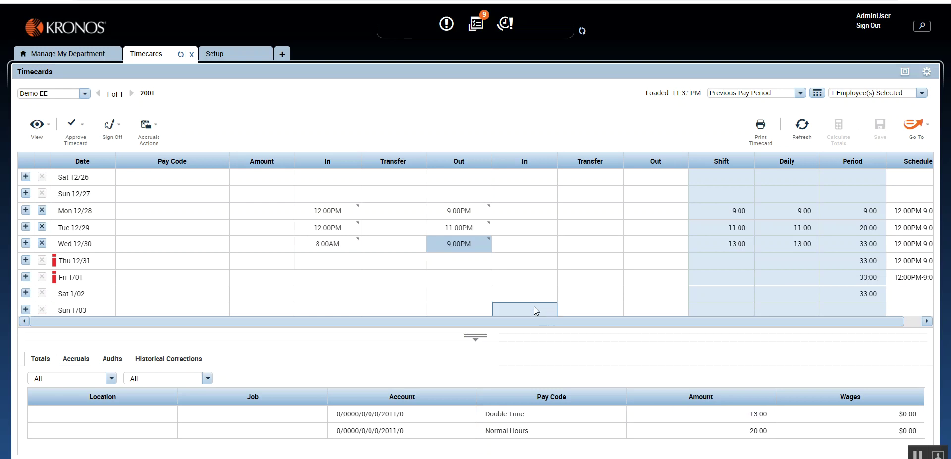
- Set the timecard totals to Daily and compare the pay codes for Mon 12/28, Tue 12/29 and Wed 12/30
{"action": "left_click", "coordinate": [327, 250]}
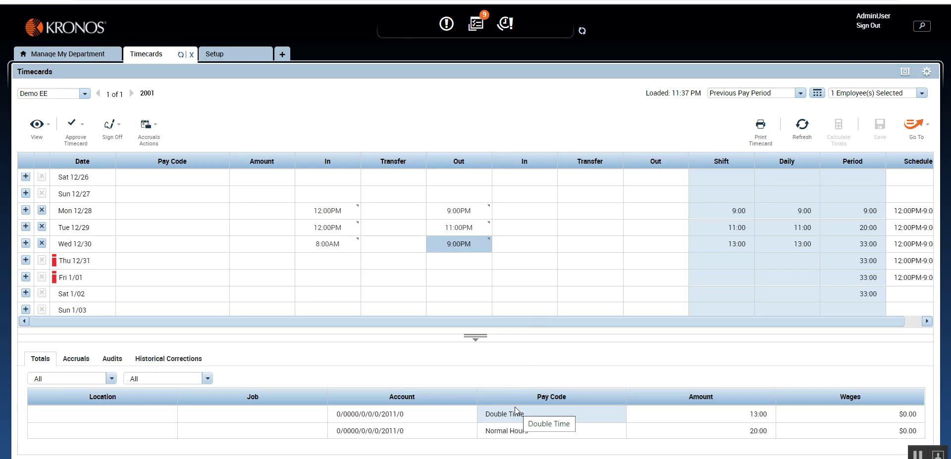
{"action": "left_click", "coordinate": [111, 378]}
{"action": "left_click", "coordinate": [97, 417]}
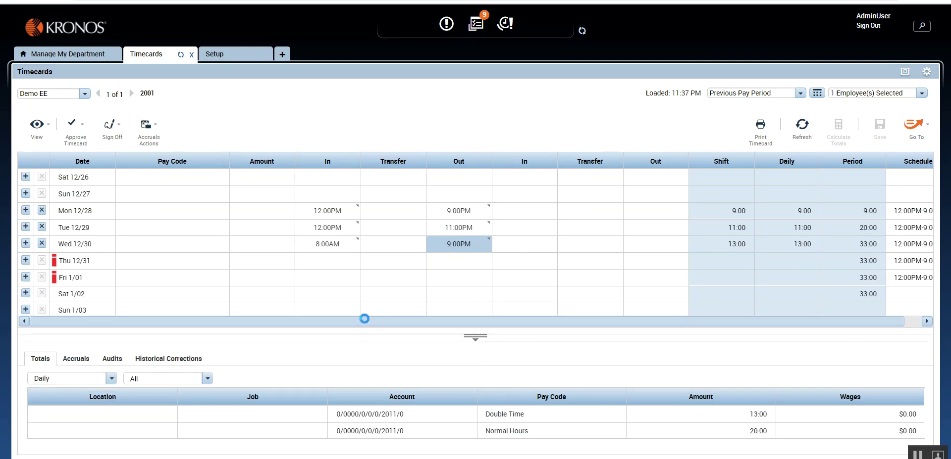
{"action": "left_click", "coordinate": [96, 243]}
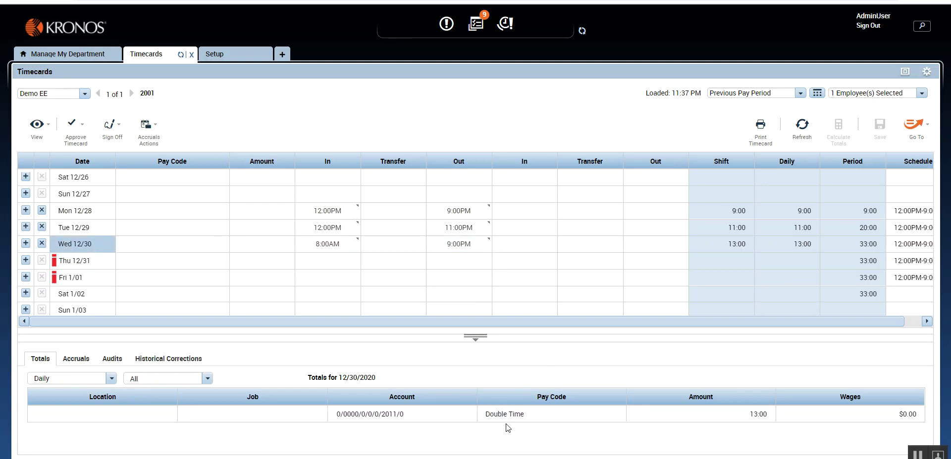
{"action": "left_click", "coordinate": [80, 213]}
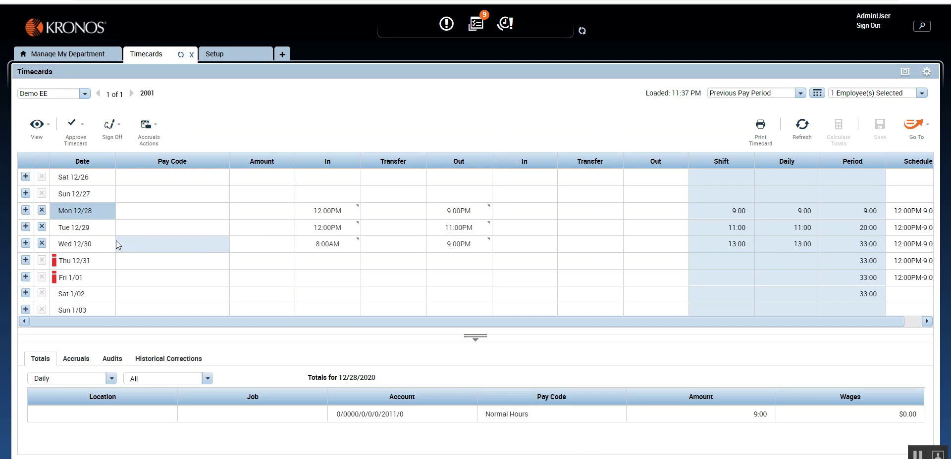
{"action": "left_click", "coordinate": [71, 233]}
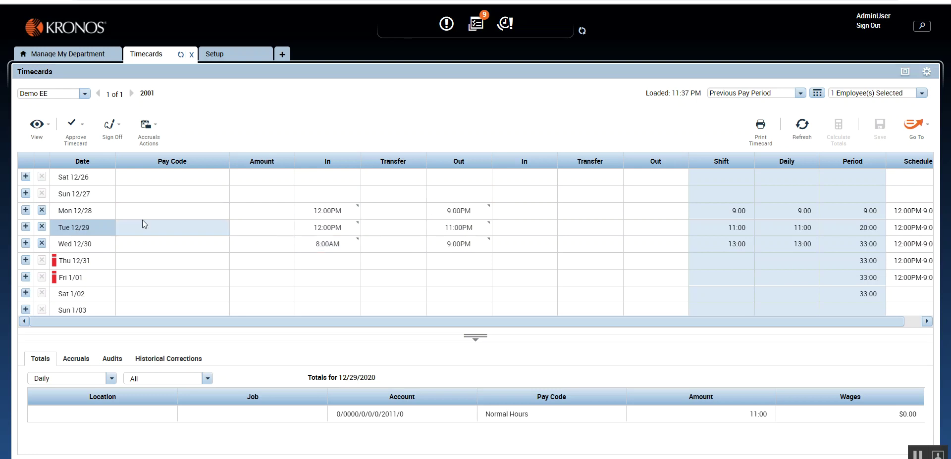
{"action": "left_click", "coordinate": [104, 240]}
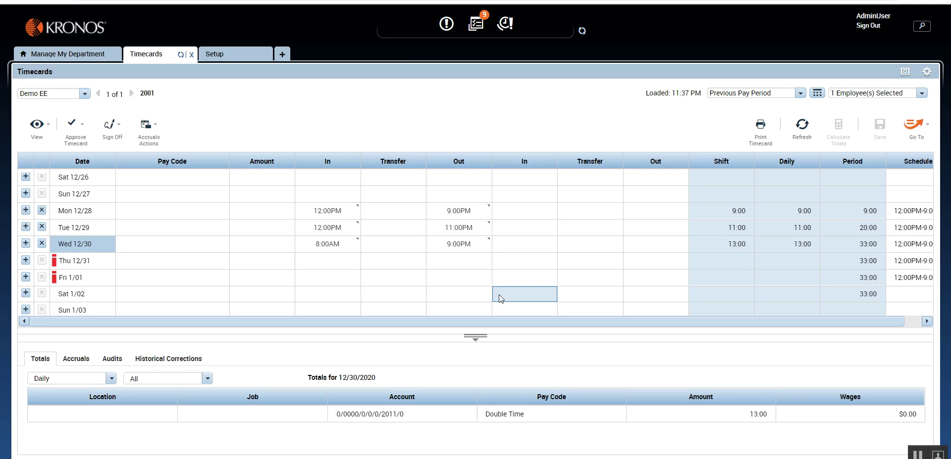
- Review the Required Rest value of the RBS Demo rule in the Rest Between Shifts editor, and return to the timecard
{"action": "left_click", "coordinate": [220, 54]}
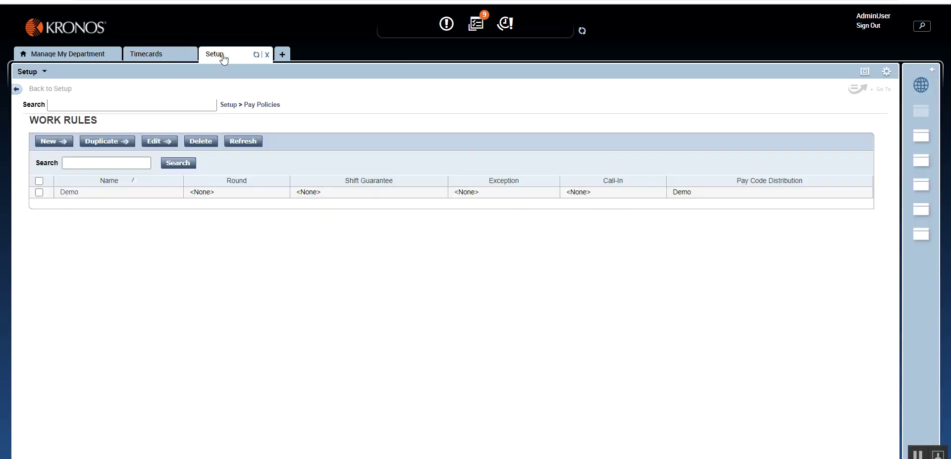
{"action": "left_click", "coordinate": [261, 105]}
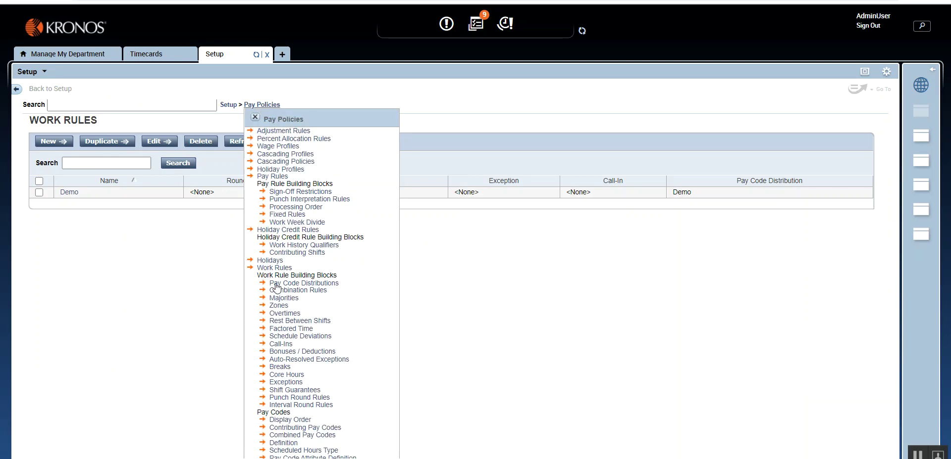
{"action": "left_click", "coordinate": [282, 314]}
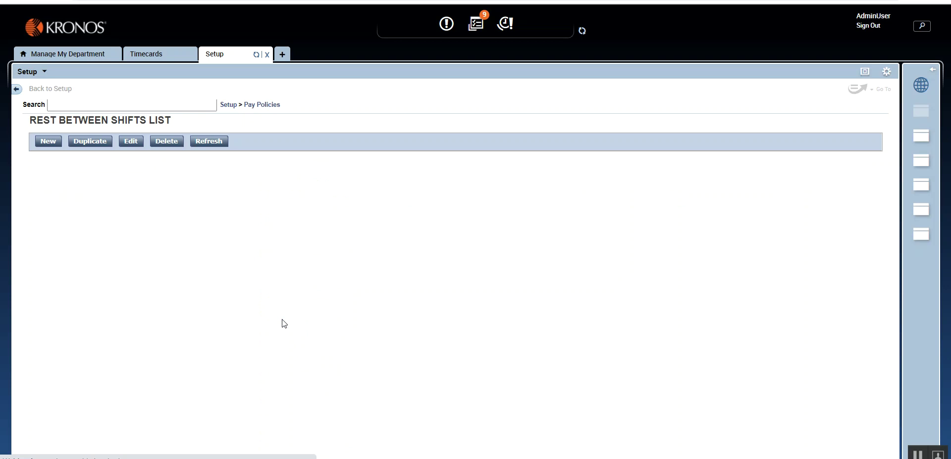
{"action": "left_click", "coordinate": [81, 169]}
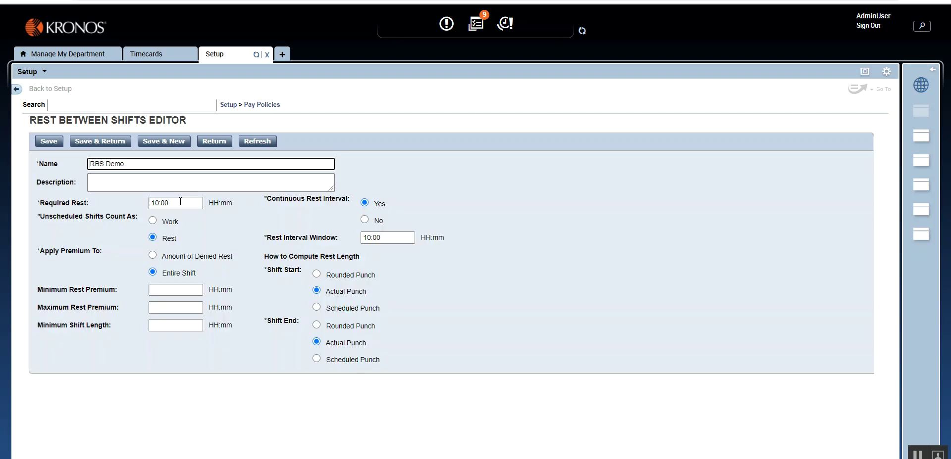
{"action": "left_click_drag", "start_coordinate": [180, 201], "coordinate": [153, 200]}
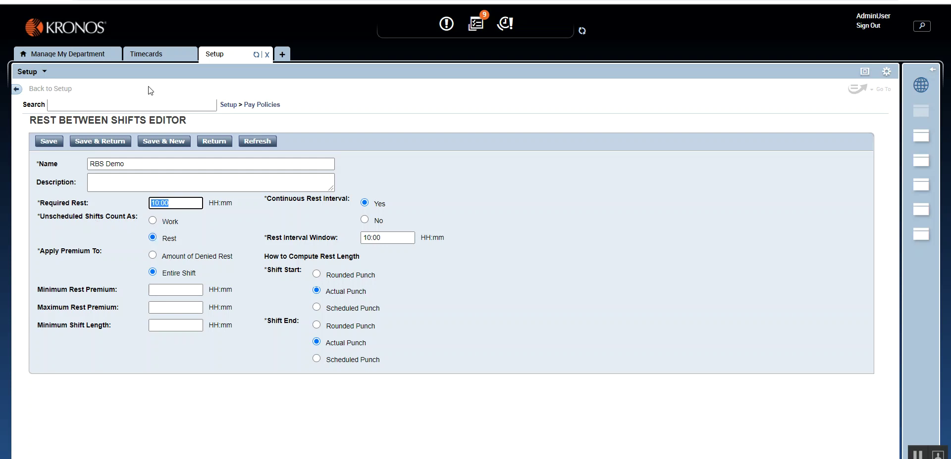
{"action": "left_click", "coordinate": [148, 54]}
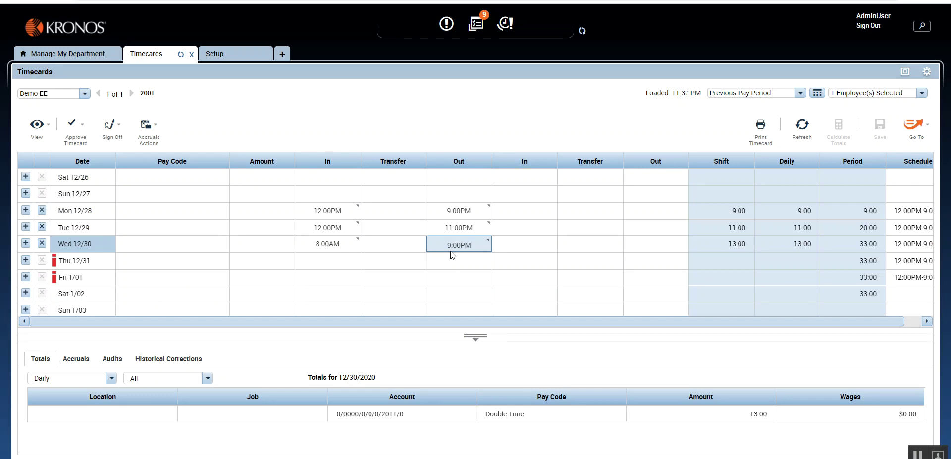